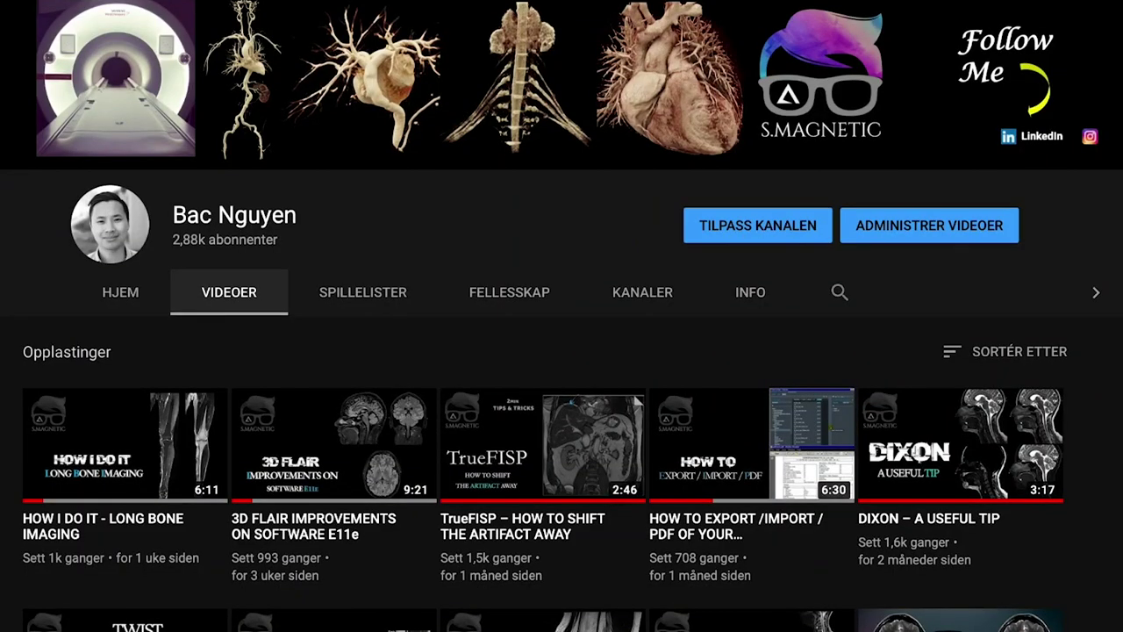
Show the first diffusion step's Tim Planning Suite settings and list step numbers 1–4.
scroll(562, 351, down, 3)
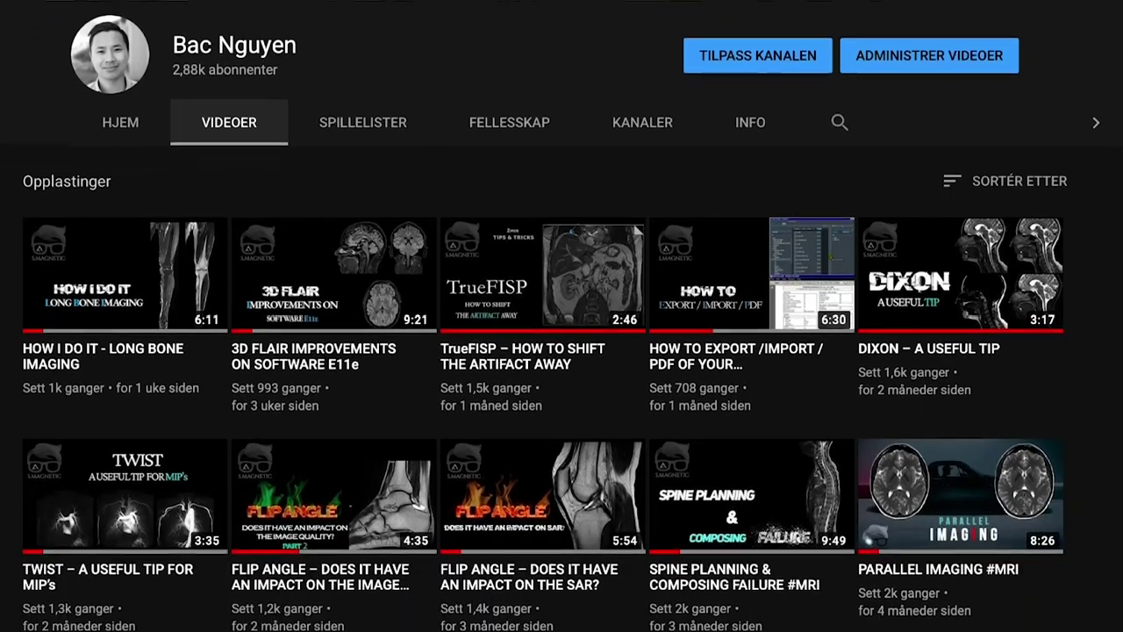
scroll(562, 351, down, 2)
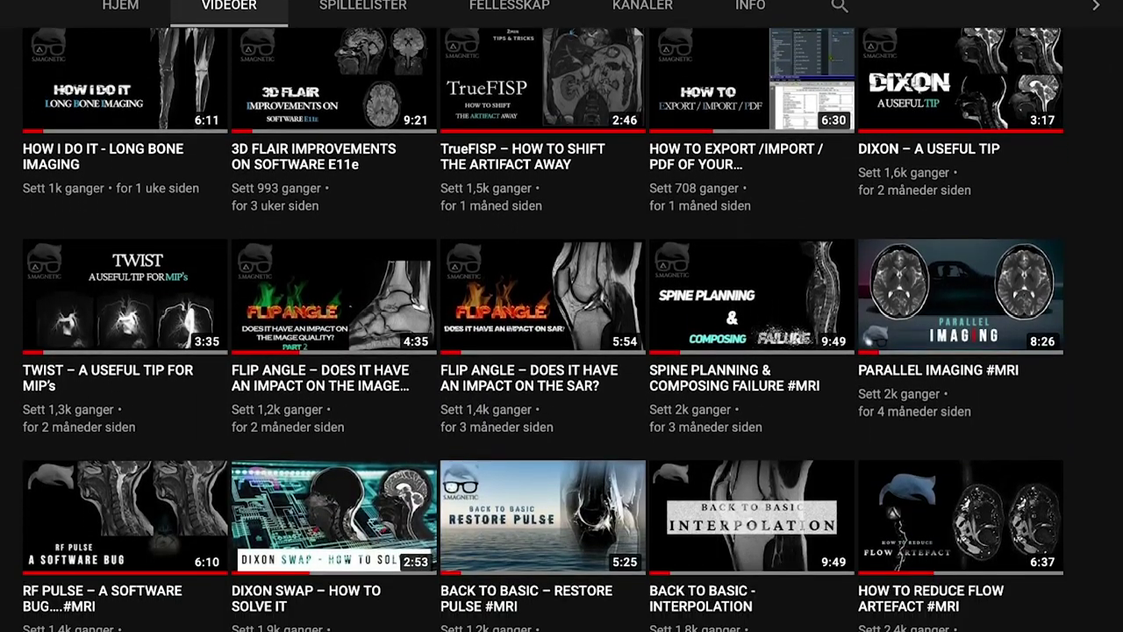
scroll(562, 351, down, 3)
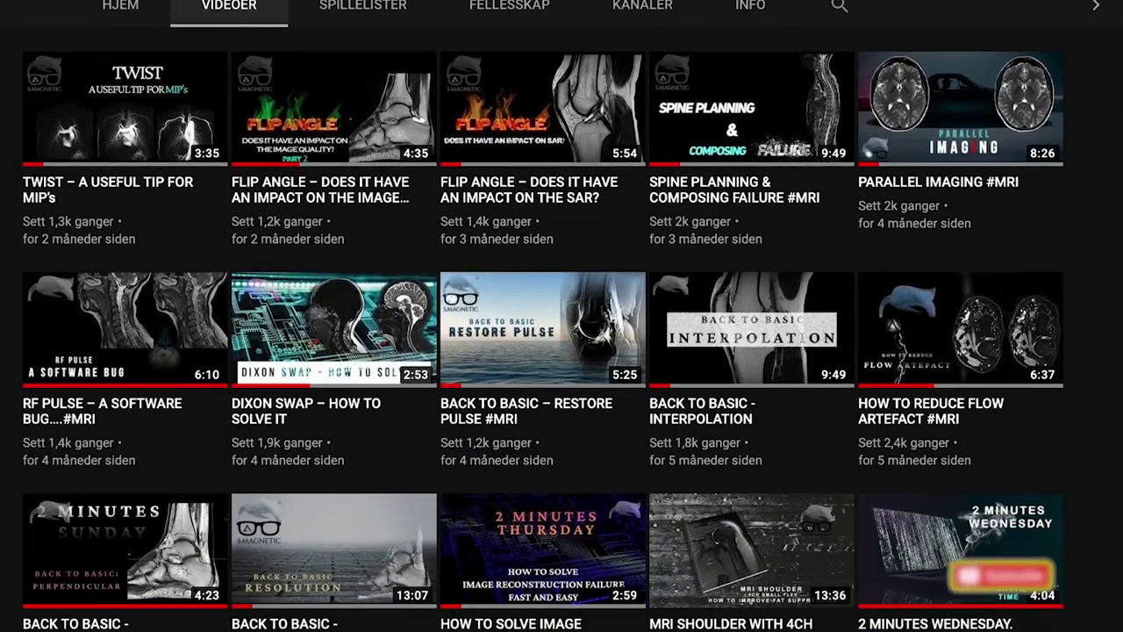
scroll(562, 351, down, 3)
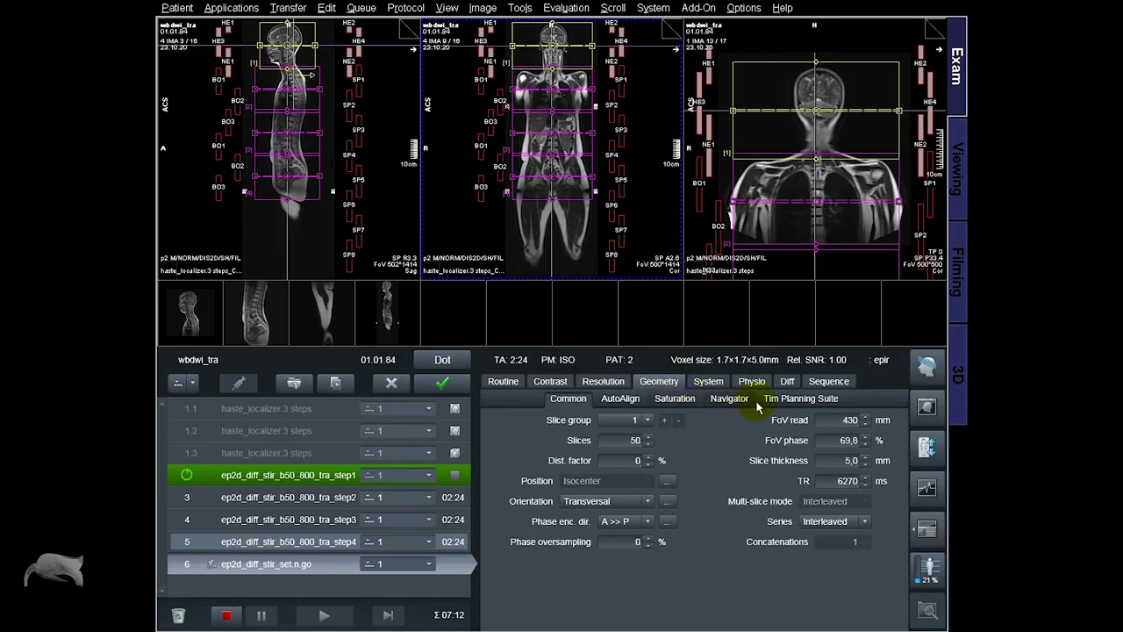
click(760, 401)
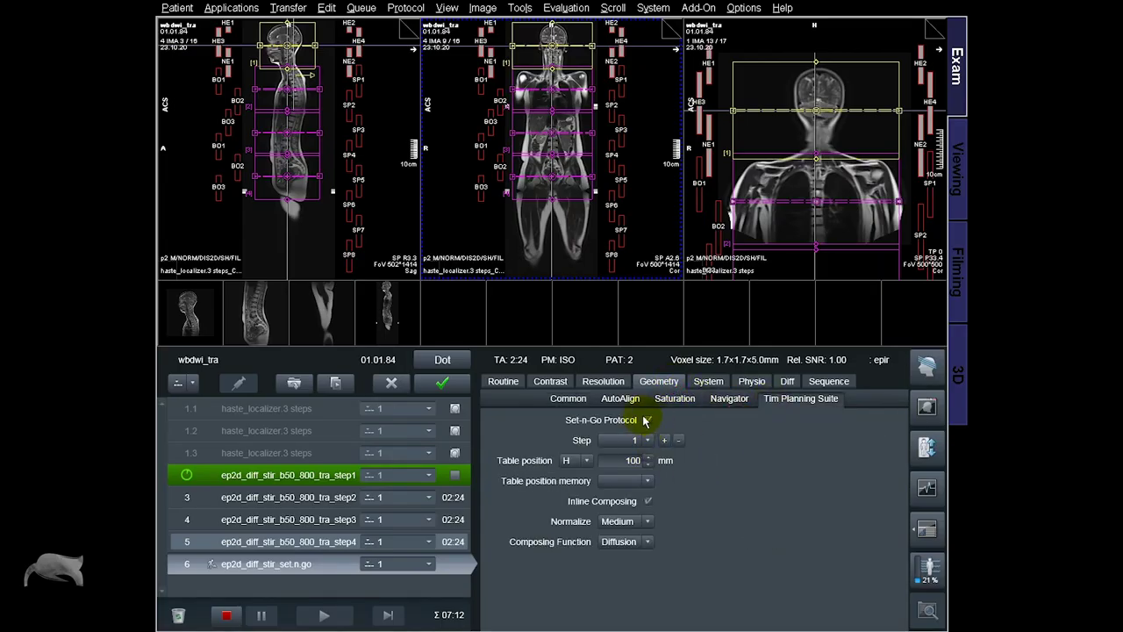
click(646, 444)
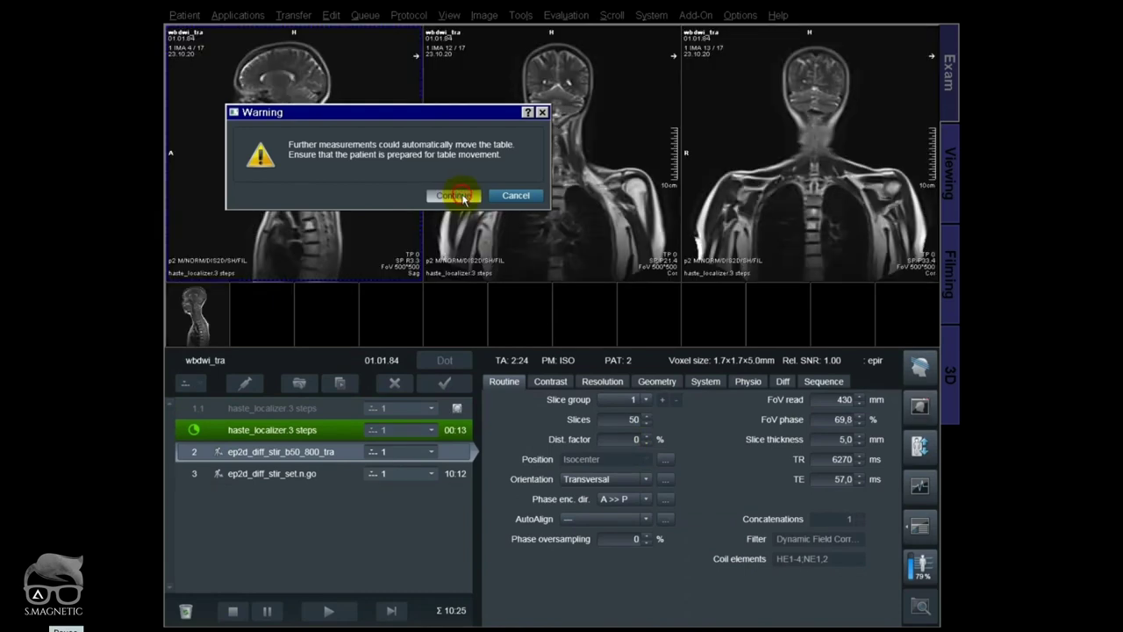
Accept the table-movement warning and centre the diffusion slab over the head and neck.
click(455, 195)
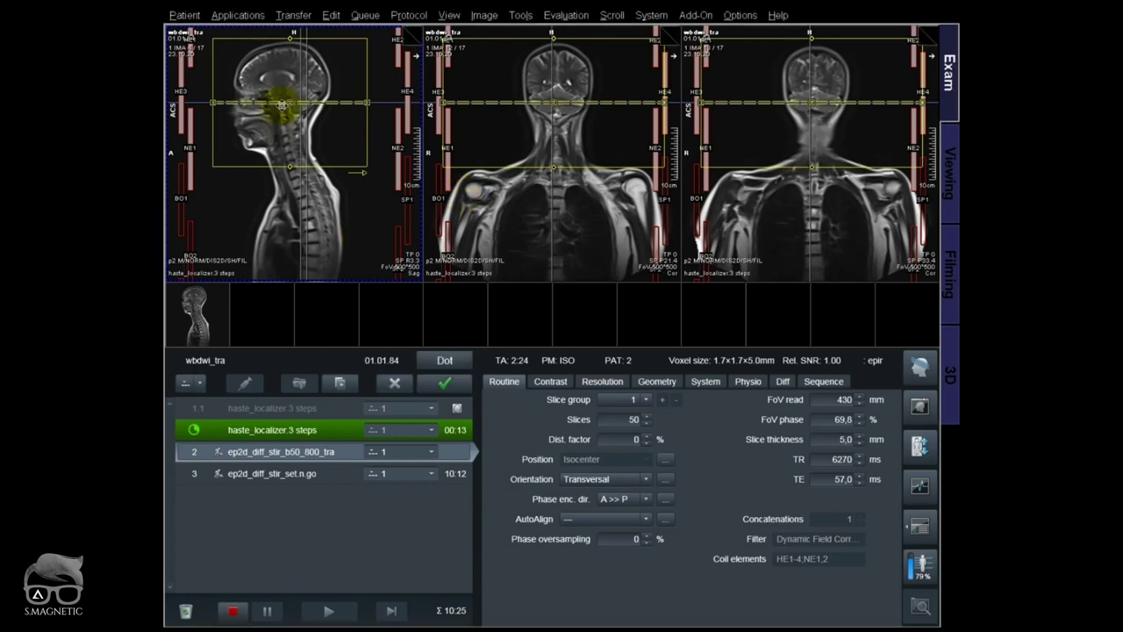
drag(289, 103, 289, 108)
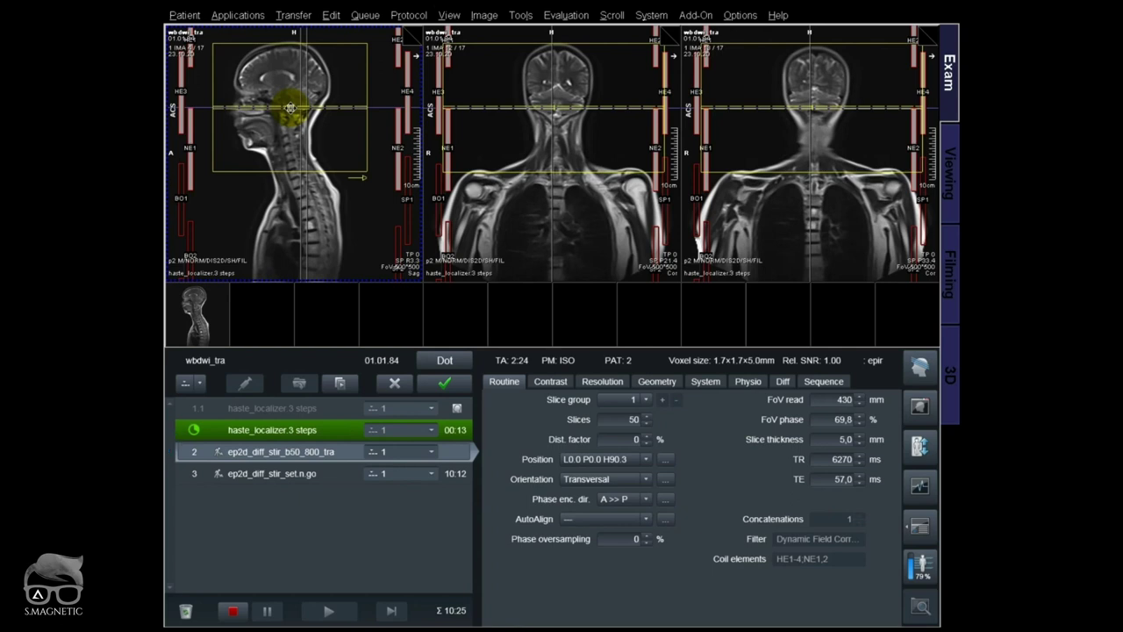
drag(290, 107, 288, 108)
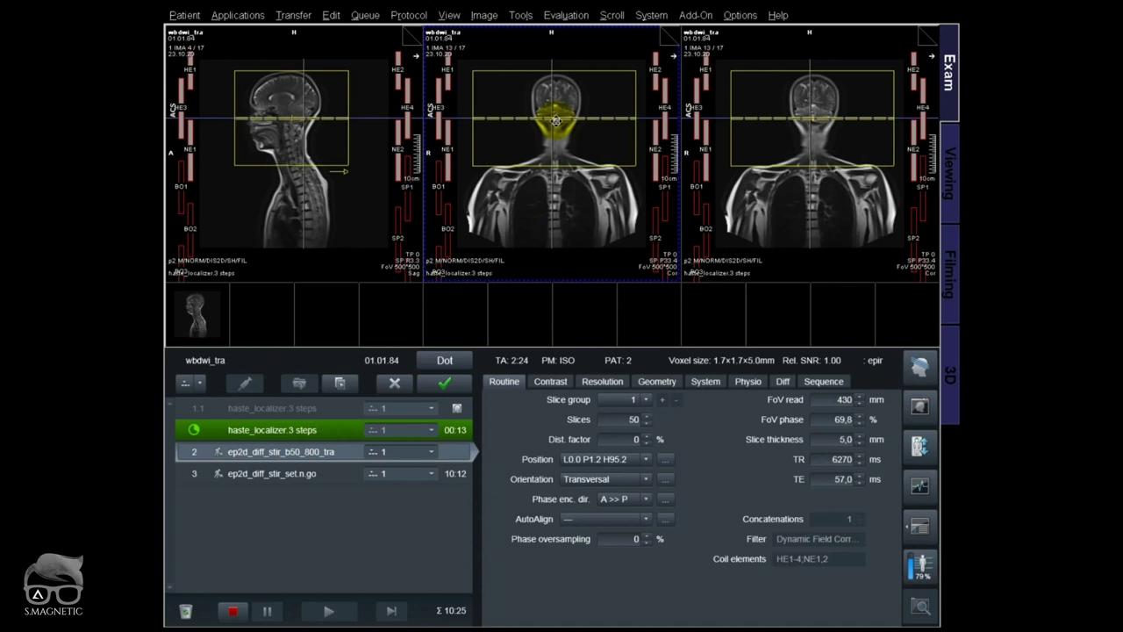
drag(555, 121, 557, 124)
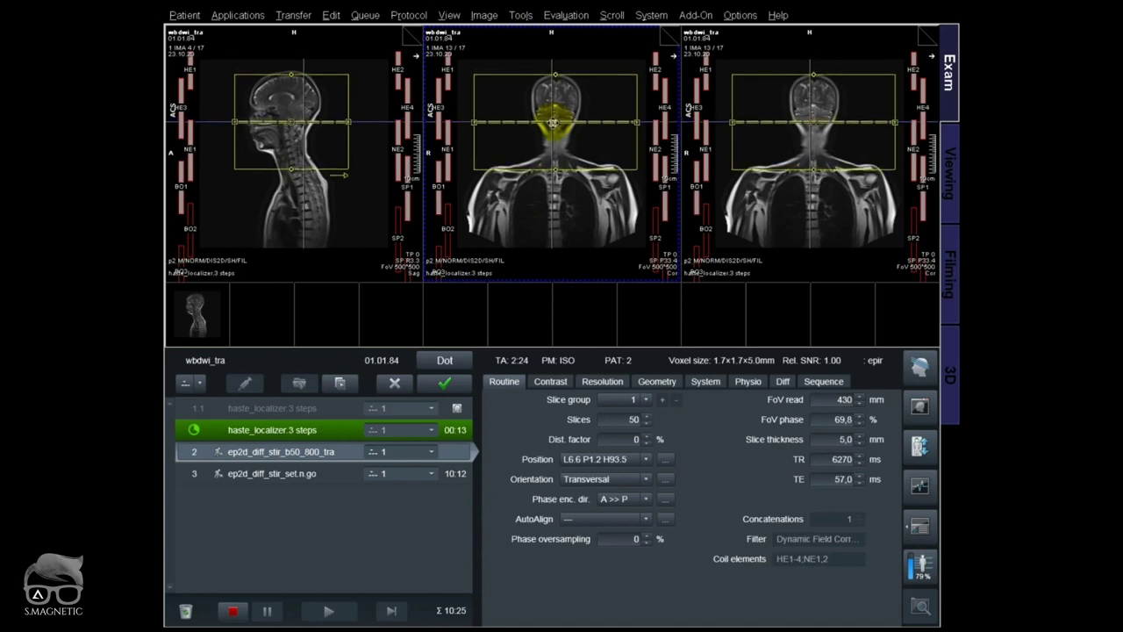
click(658, 381)
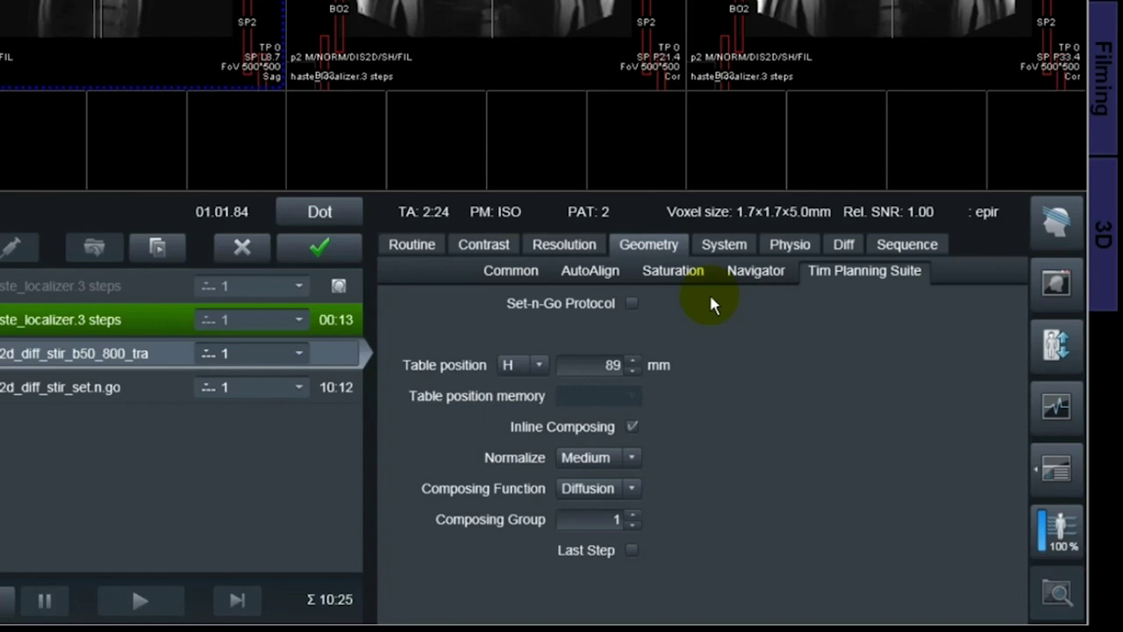
Enable inline composing in group 1 and rename the step ep2d_diff_stir_b50_800_tra_step1.
click(631, 427)
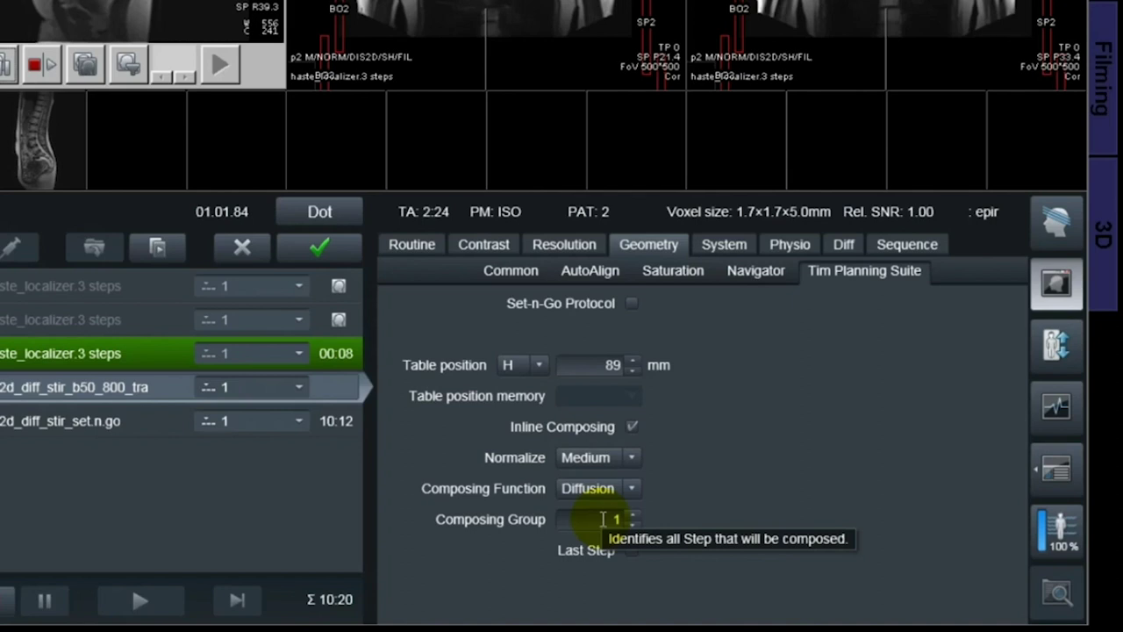
click(607, 519)
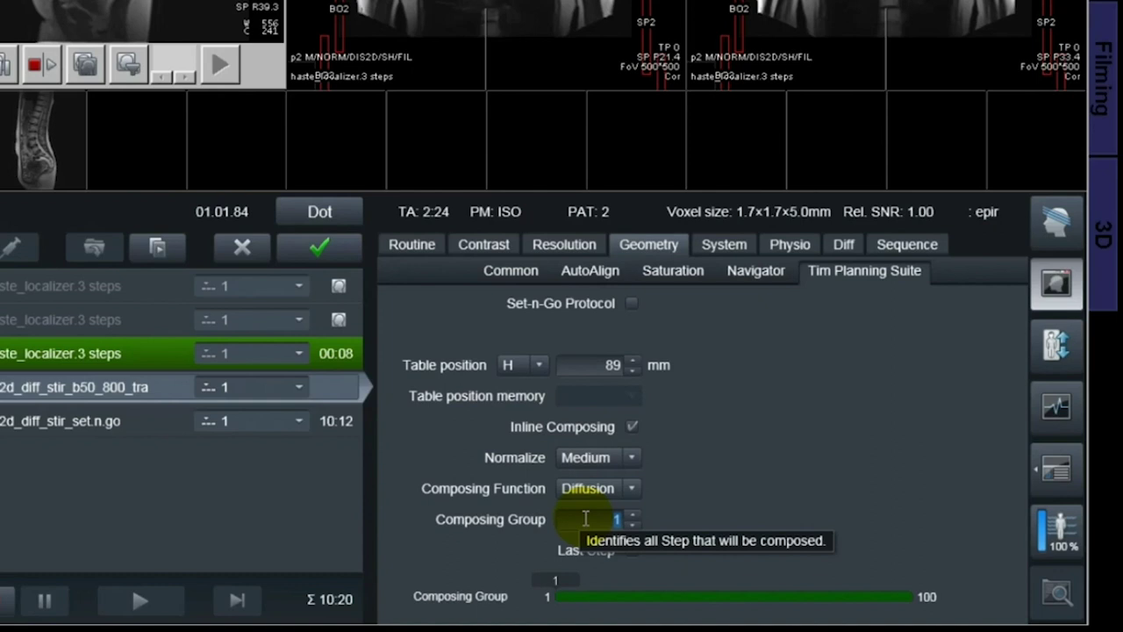
click(166, 387)
key(End)
text(_step1)
key(Return)
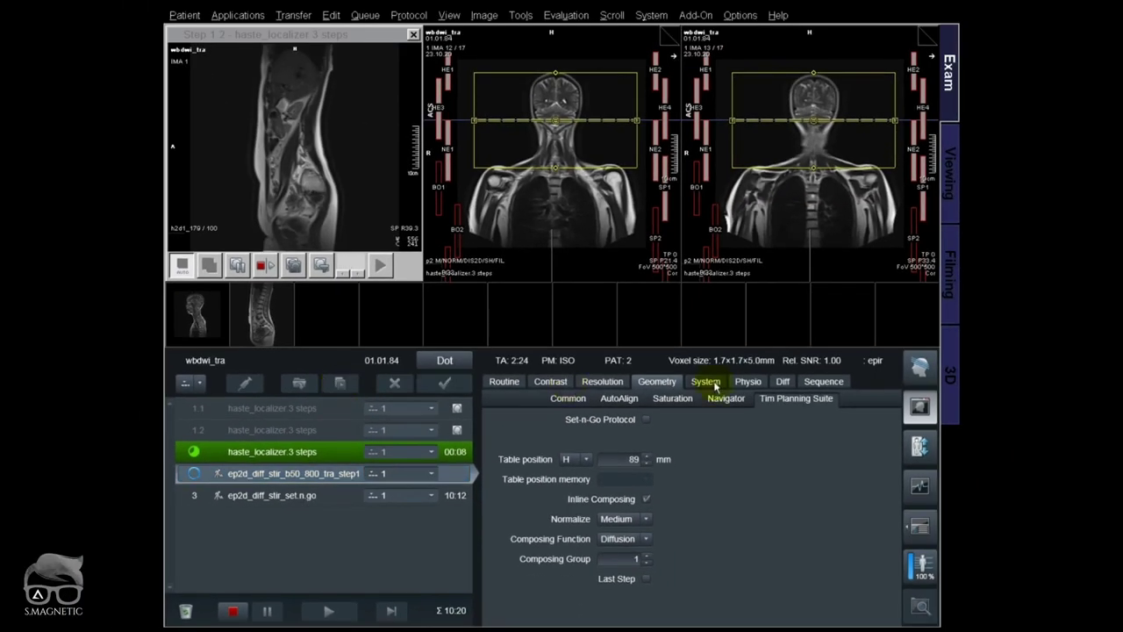
click(919, 407)
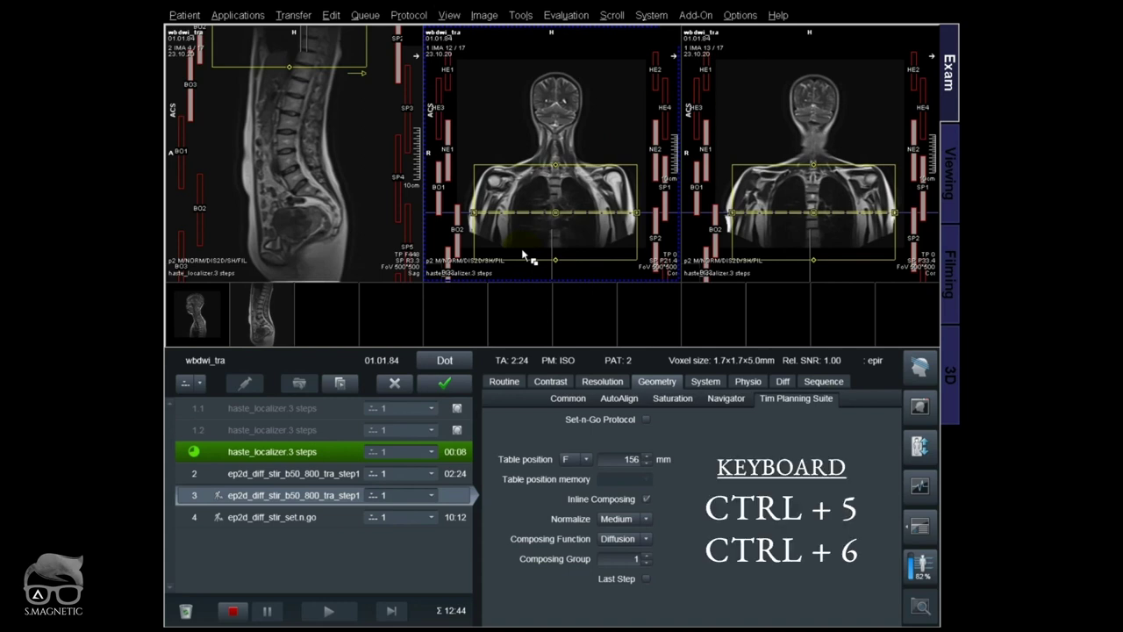
Shift the copied diffusion step's table position down to F 151 mm.
key(ctrl+5)
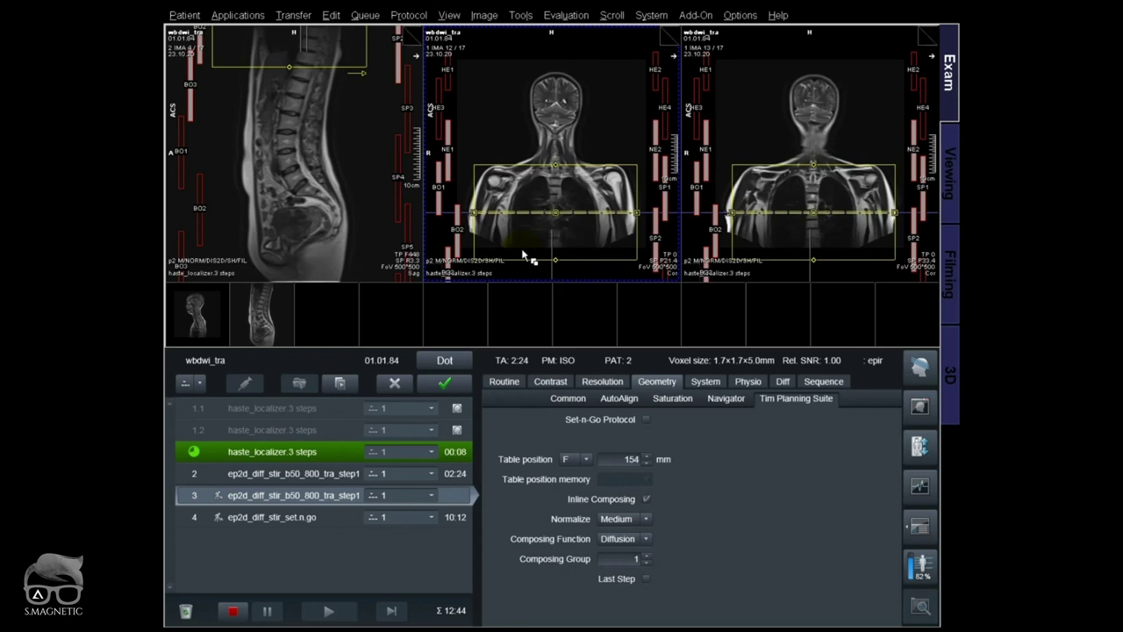
key(ctrl+5)
click(348, 496)
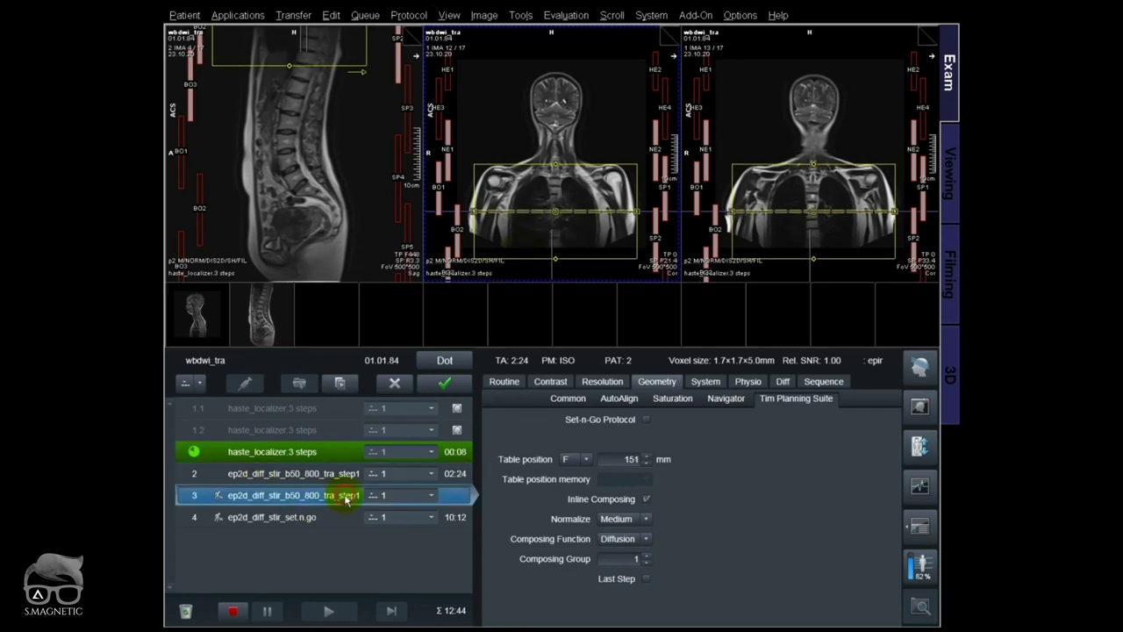
Rename the copy ep2d_diff_stir_b50_800_tra_step2 and continue past the Composing check.
click(358, 496)
key(BackSpace)
text(2)
key(Return)
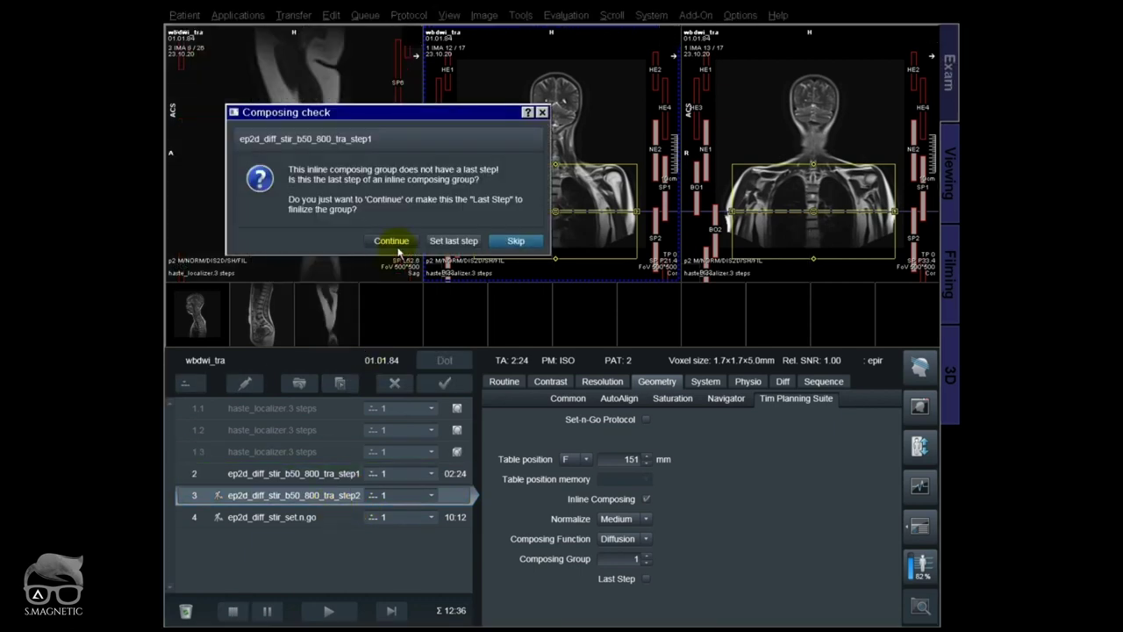
click(390, 242)
click(338, 496)
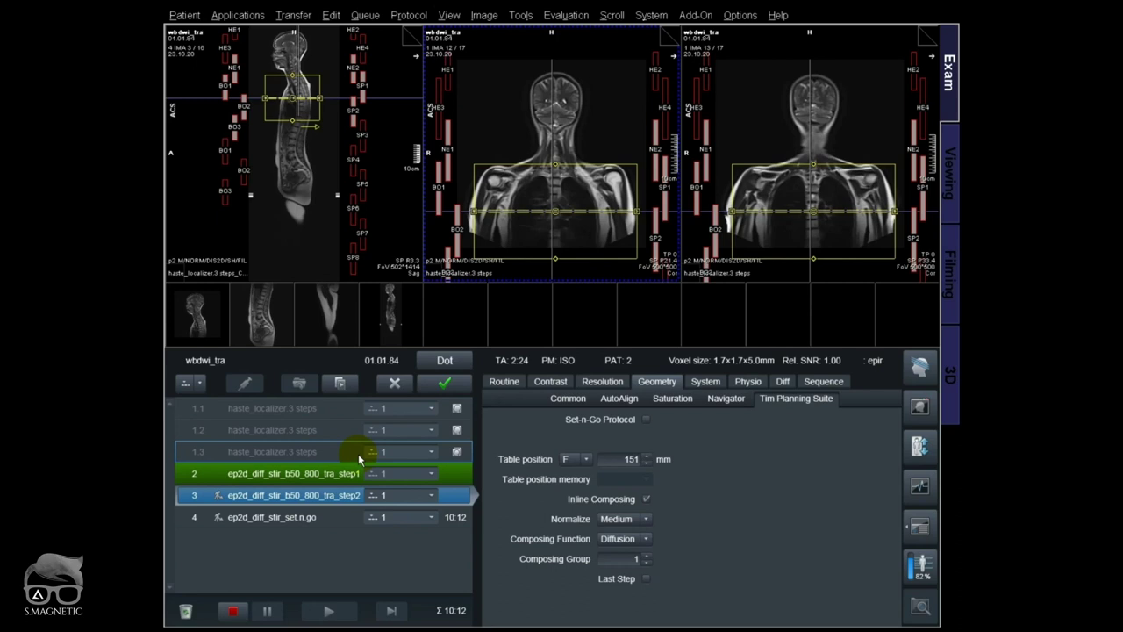
Duplicate step2 as a new step named ep2d_diff_stir_b50_800_tra_step3.
click(339, 386)
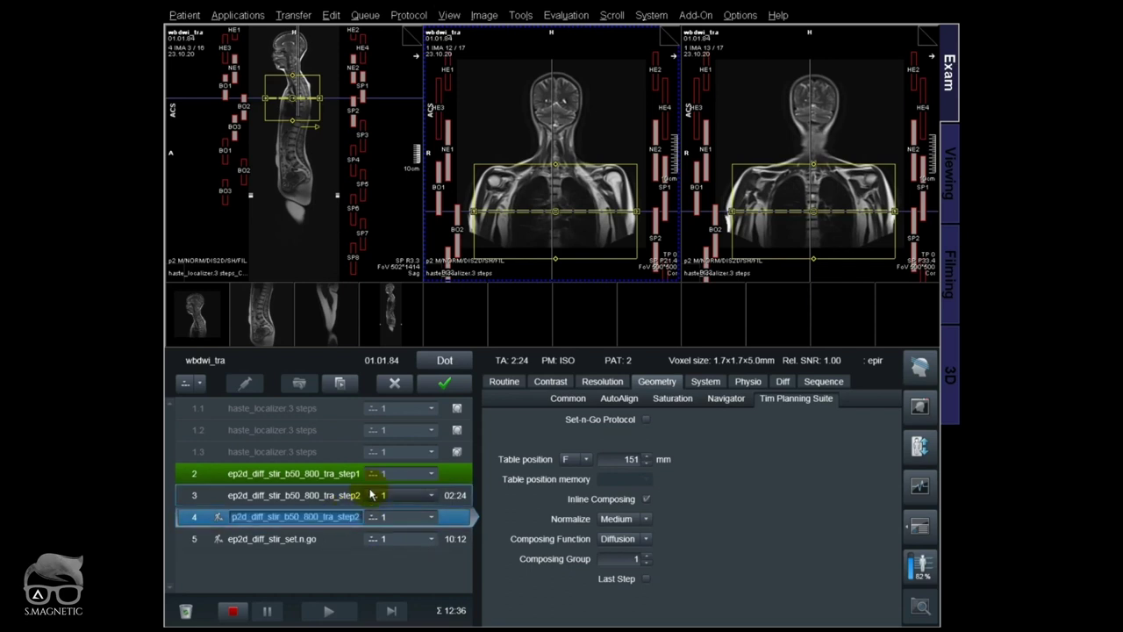
key(End)
key(BackSpace)
text(3)
key(Return)
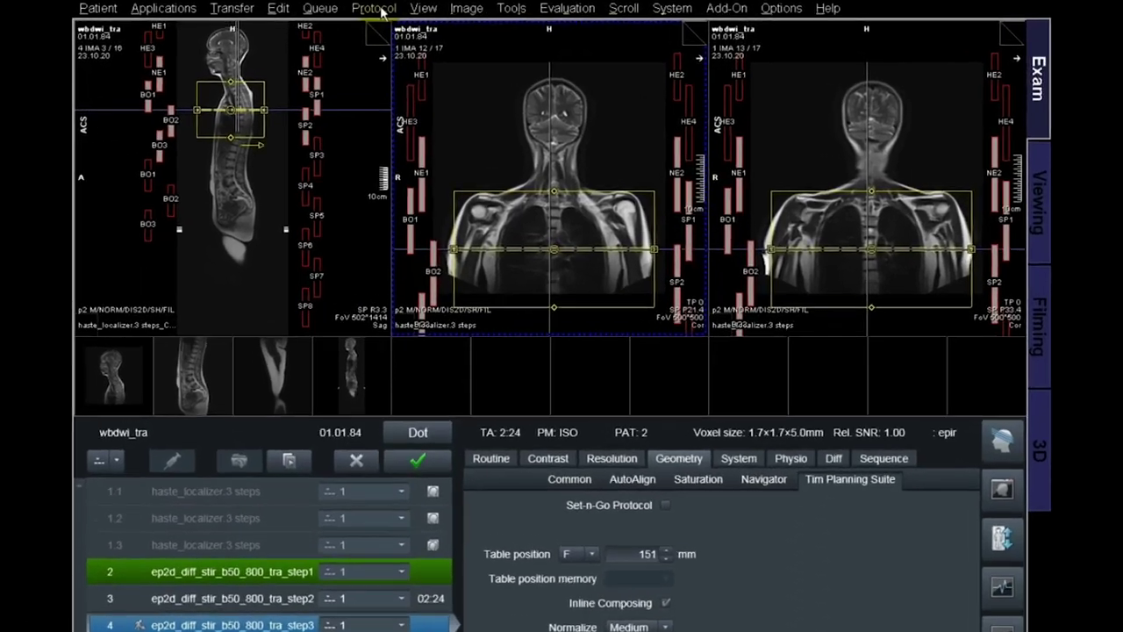
click(375, 9)
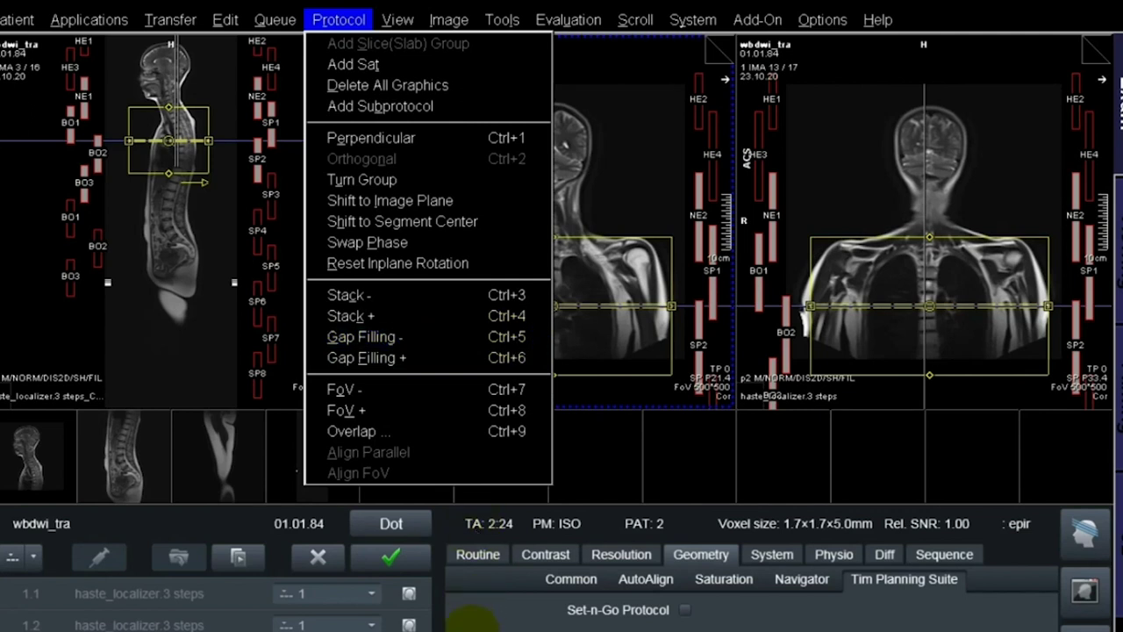
Adjust the third step's slab position along the spine on the sagittal localizer.
click(480, 529)
click(193, 246)
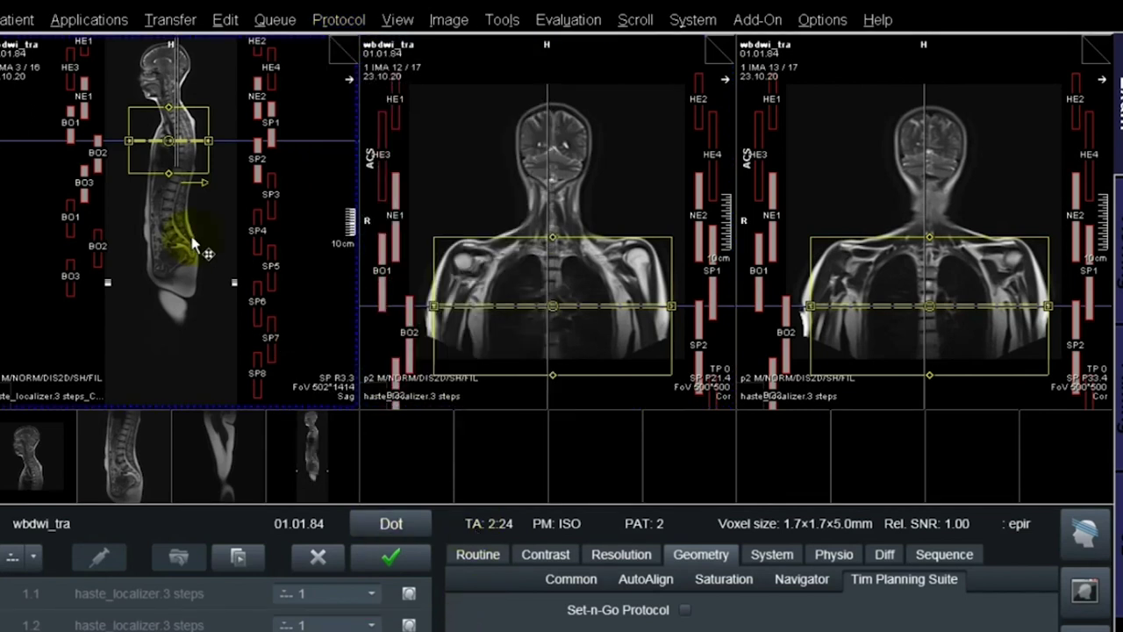
click(195, 245)
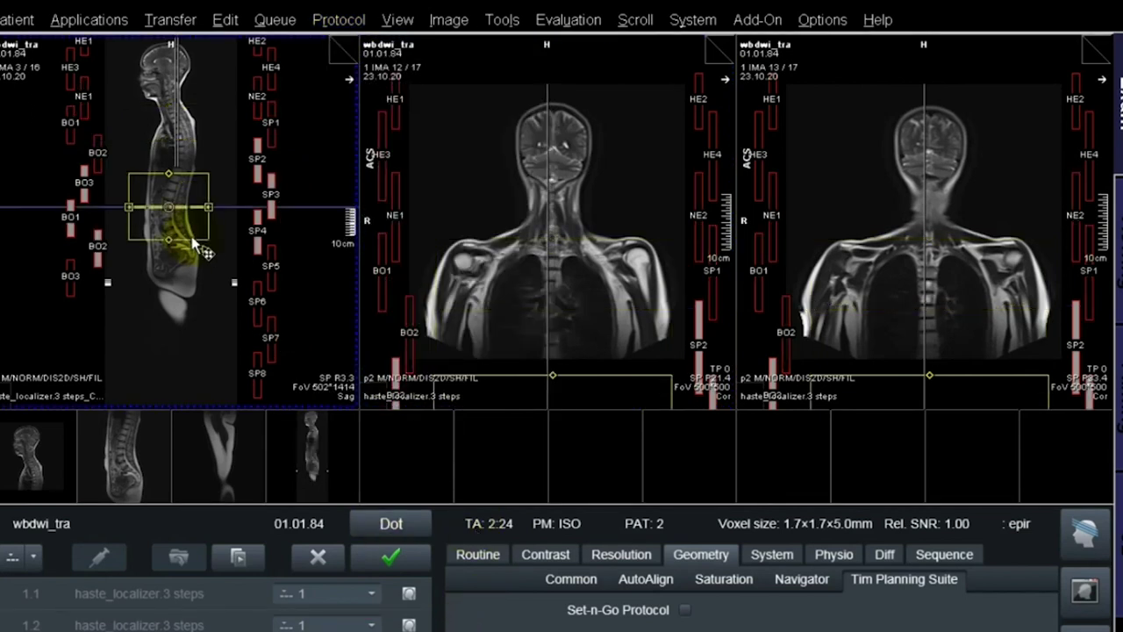
drag(202, 252, 189, 237)
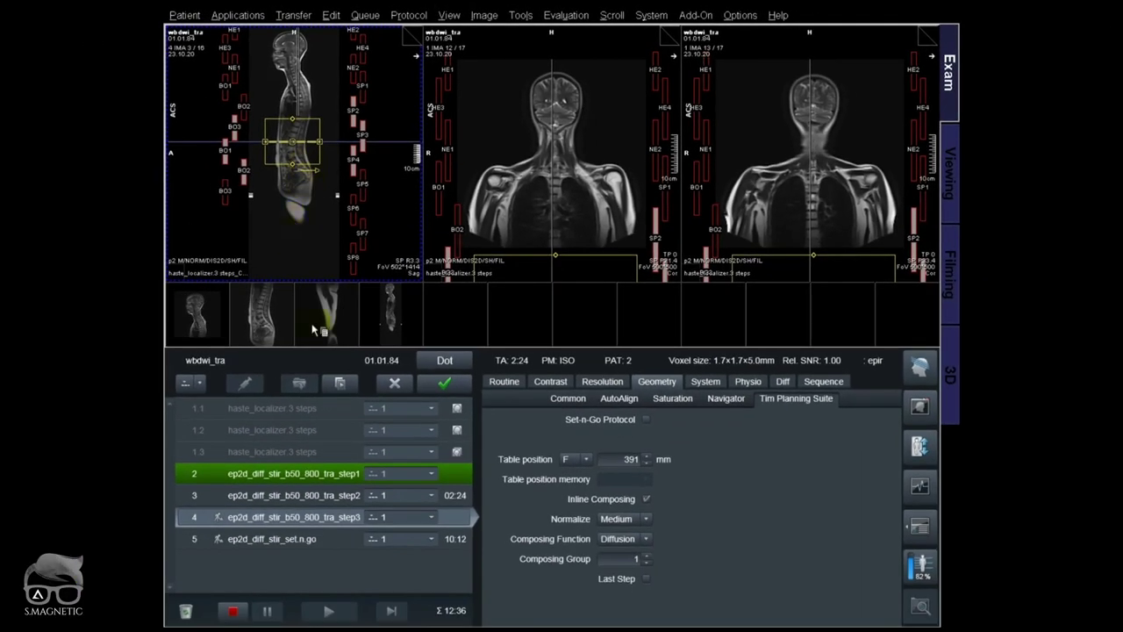
Duplicate step3 as ep2d_diff_stir_b50_800_tra_step4 and show the sagittal localizer in the middle viewer.
click(344, 384)
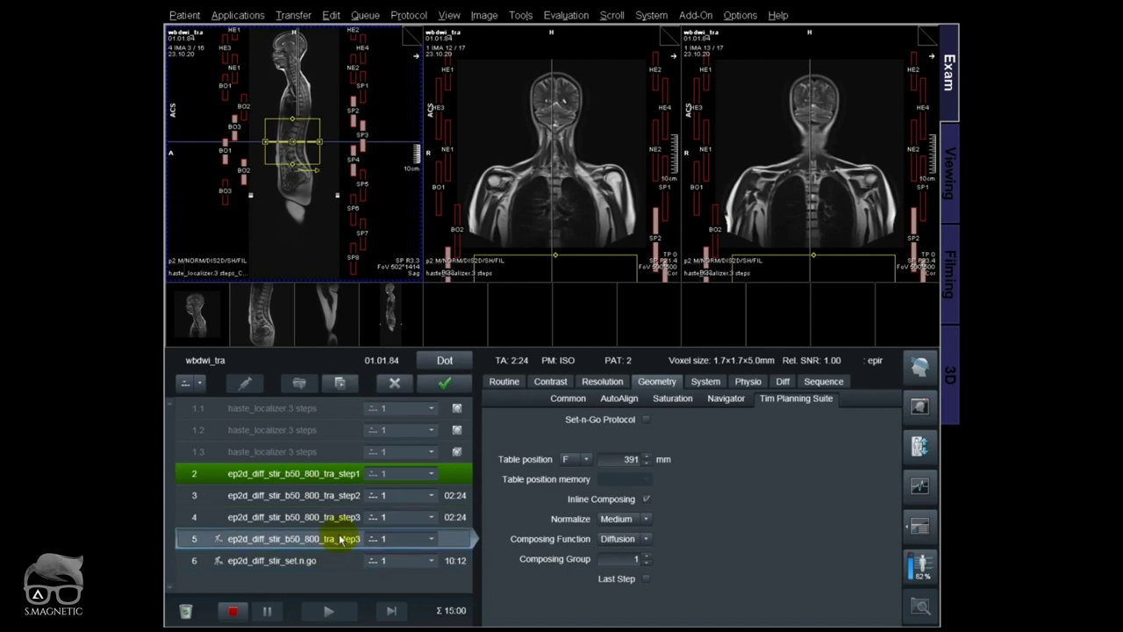
click(357, 544)
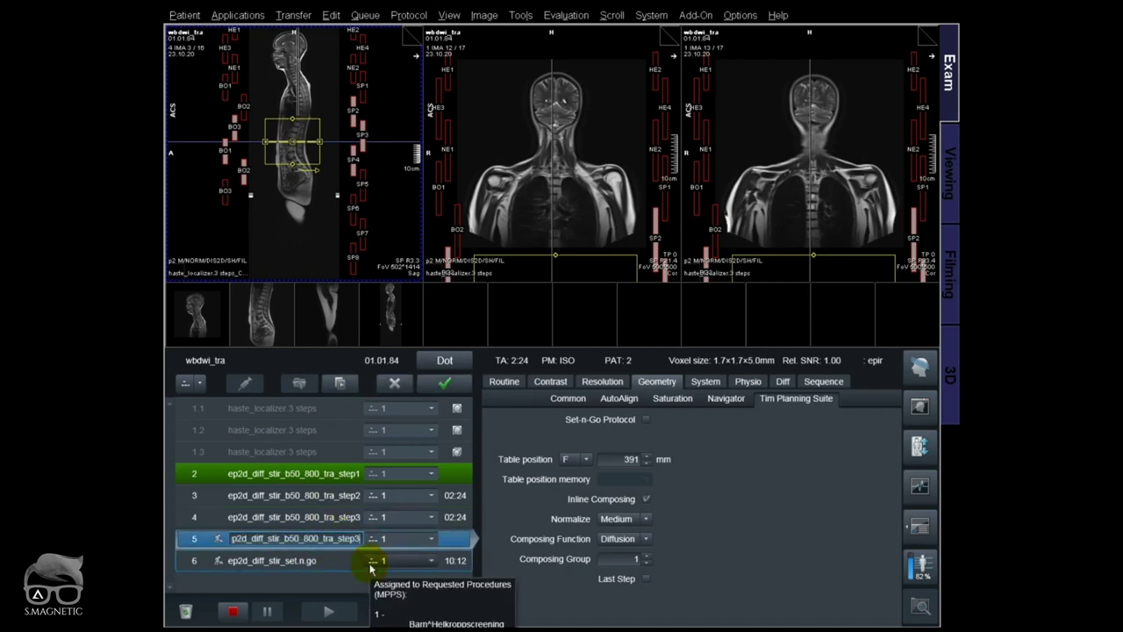
text(4)
key(Return)
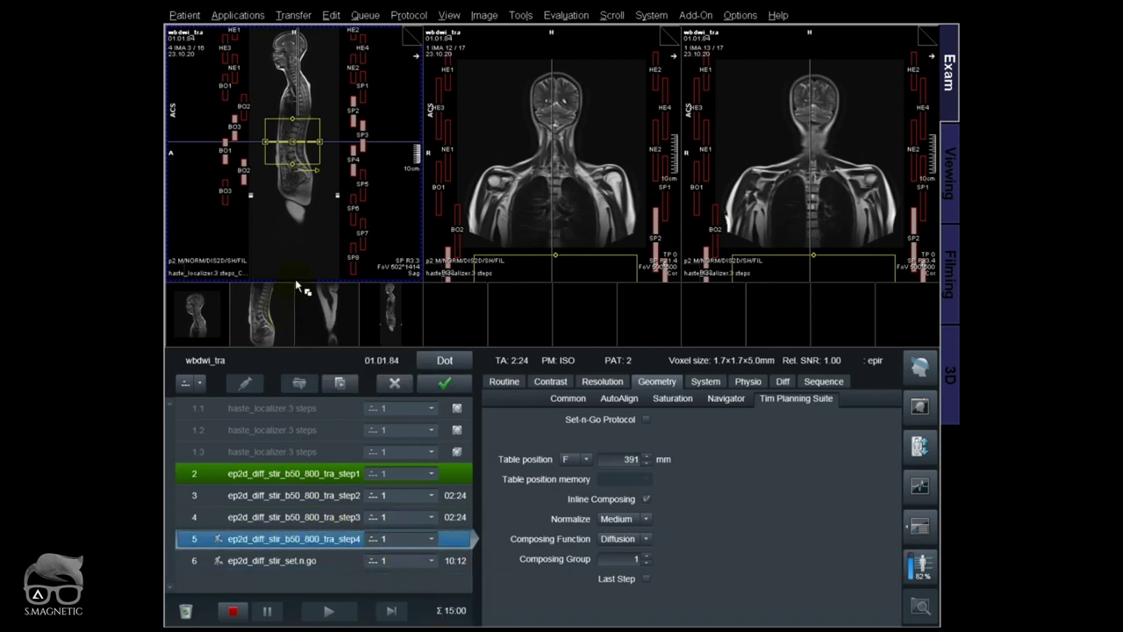
drag(386, 316, 585, 235)
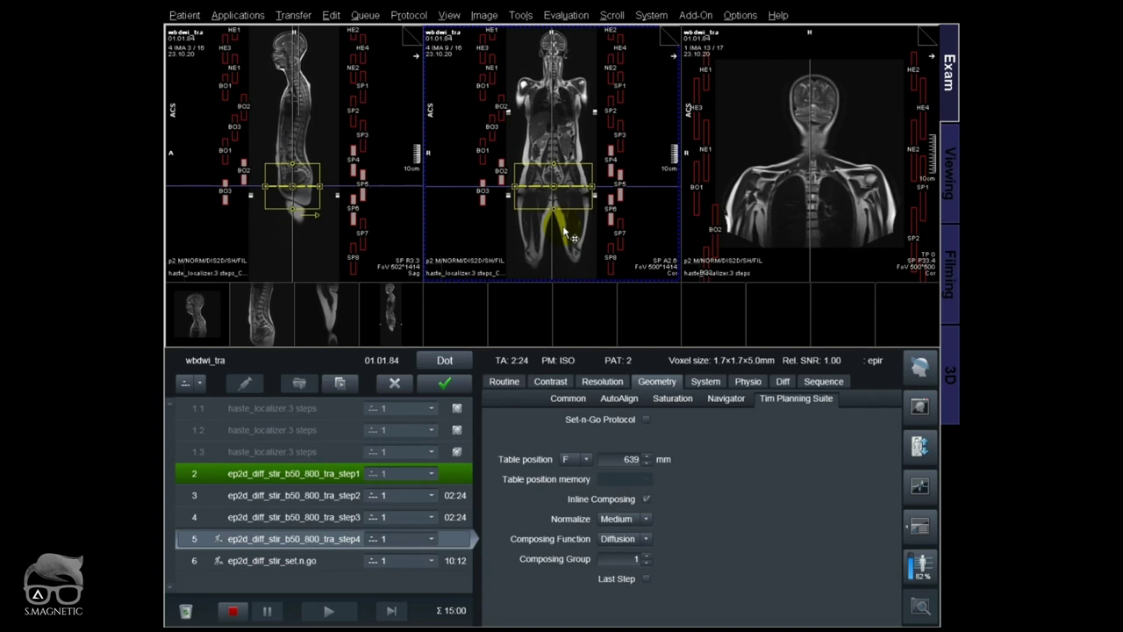
Mark step4 as the last composing step, apply it, and accept the stimulation warning.
click(351, 538)
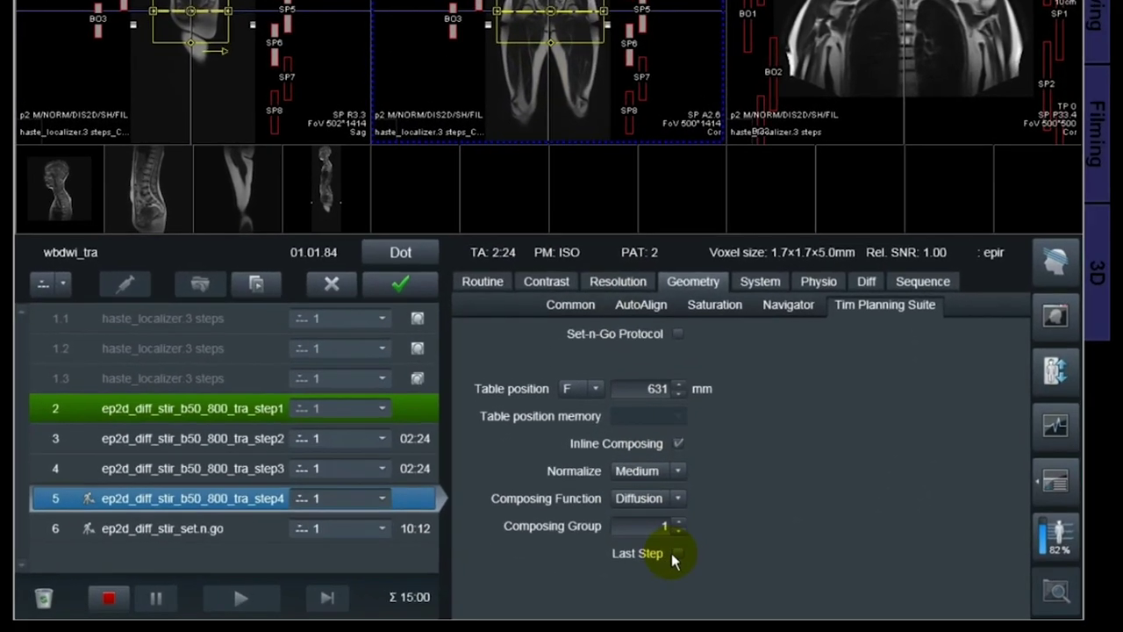
click(677, 554)
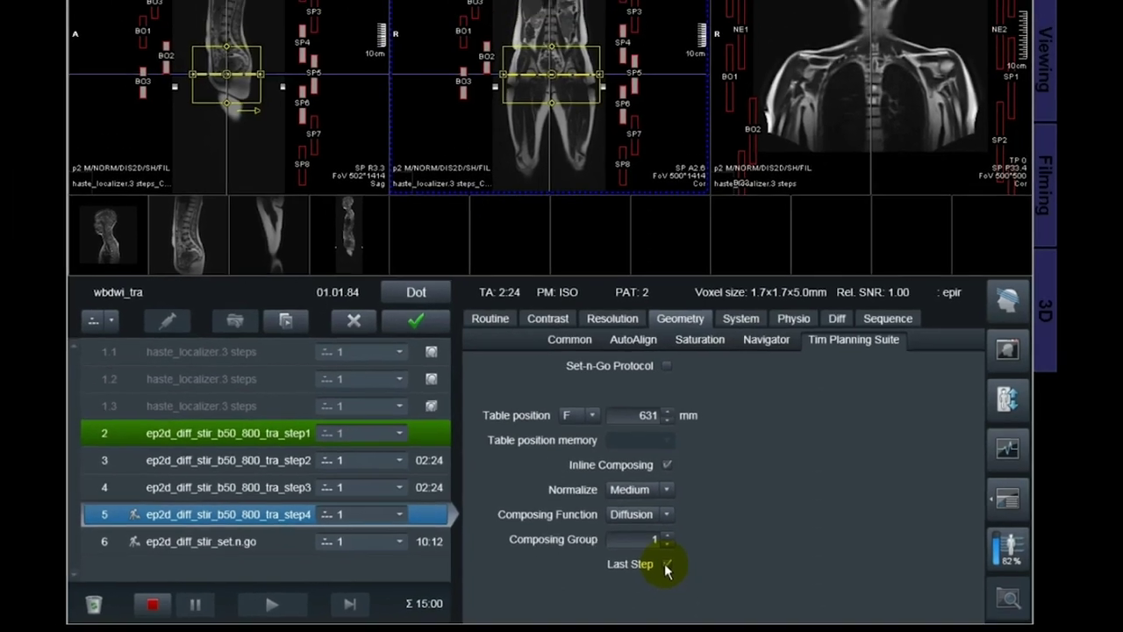
click(397, 280)
click(448, 274)
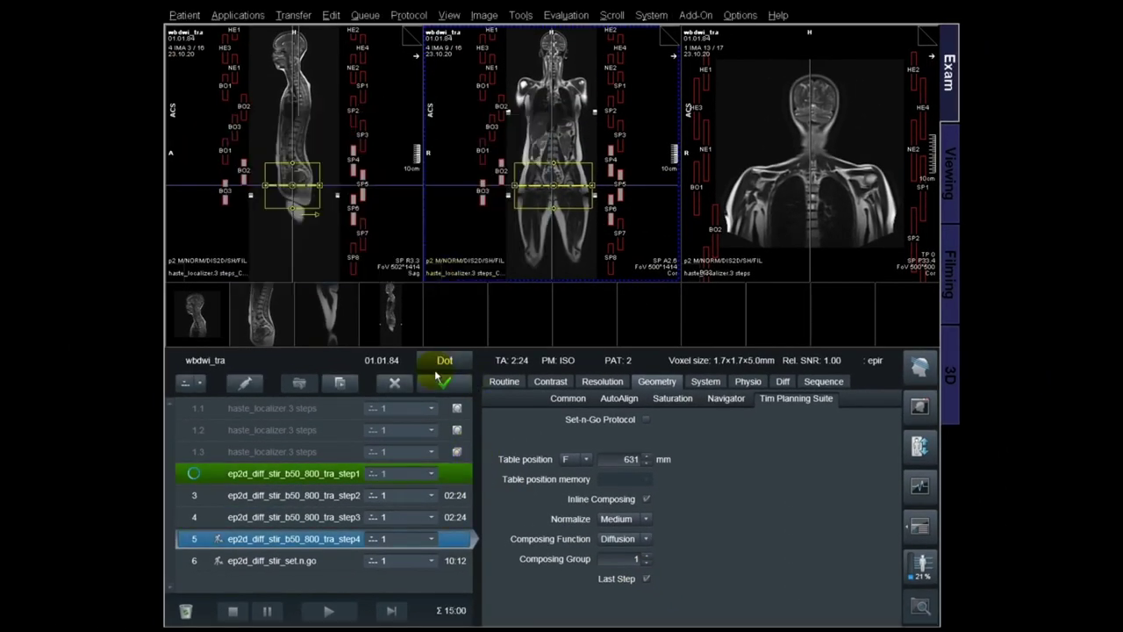
click(446, 385)
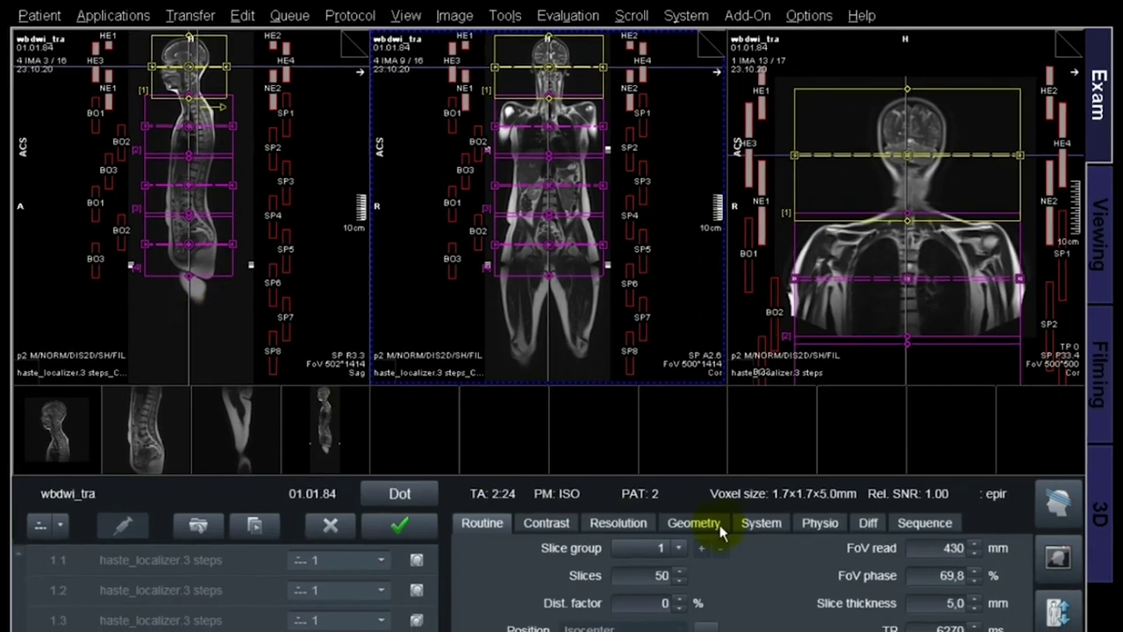
Show set.n.go's Geometry > Tim Planning Suite settings, checking steps 1–4 and keeping step 1.
click(695, 532)
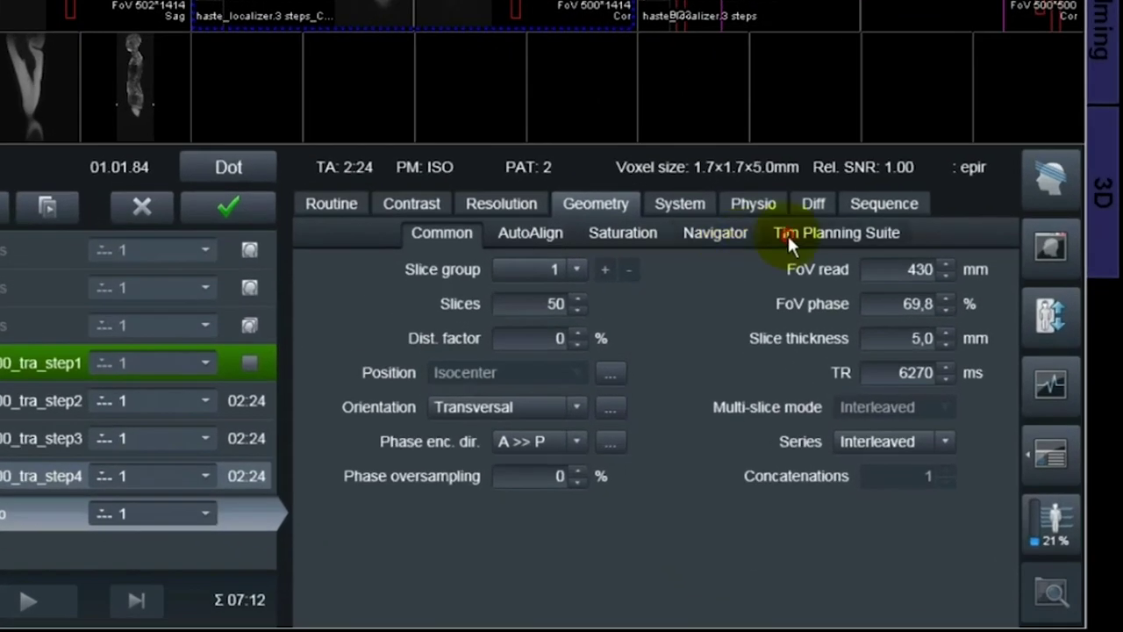
click(787, 234)
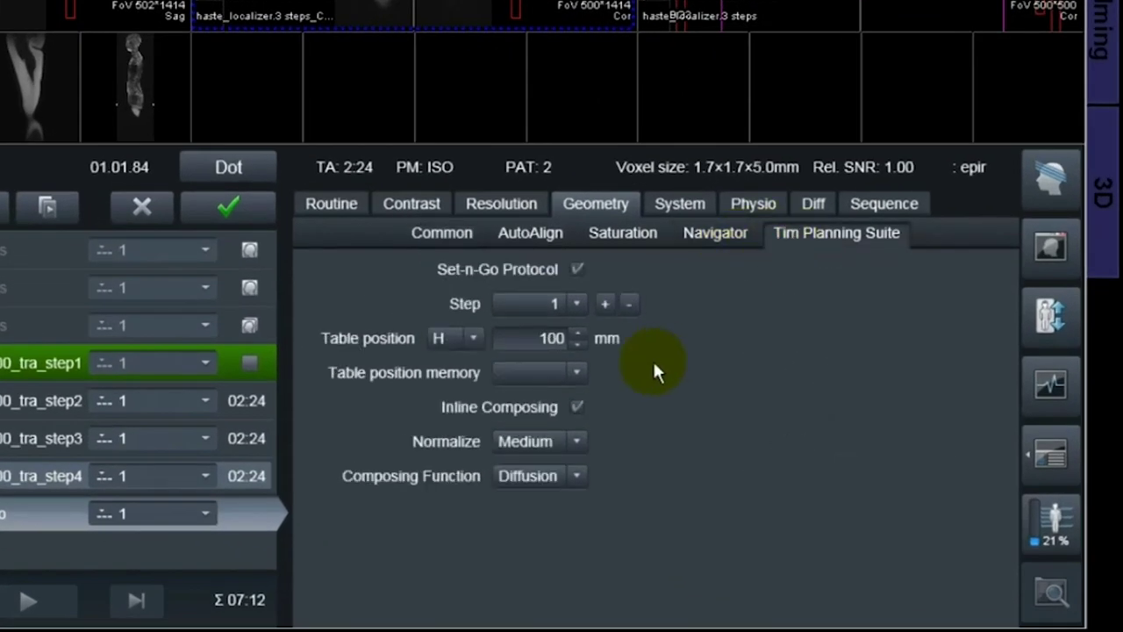
click(575, 303)
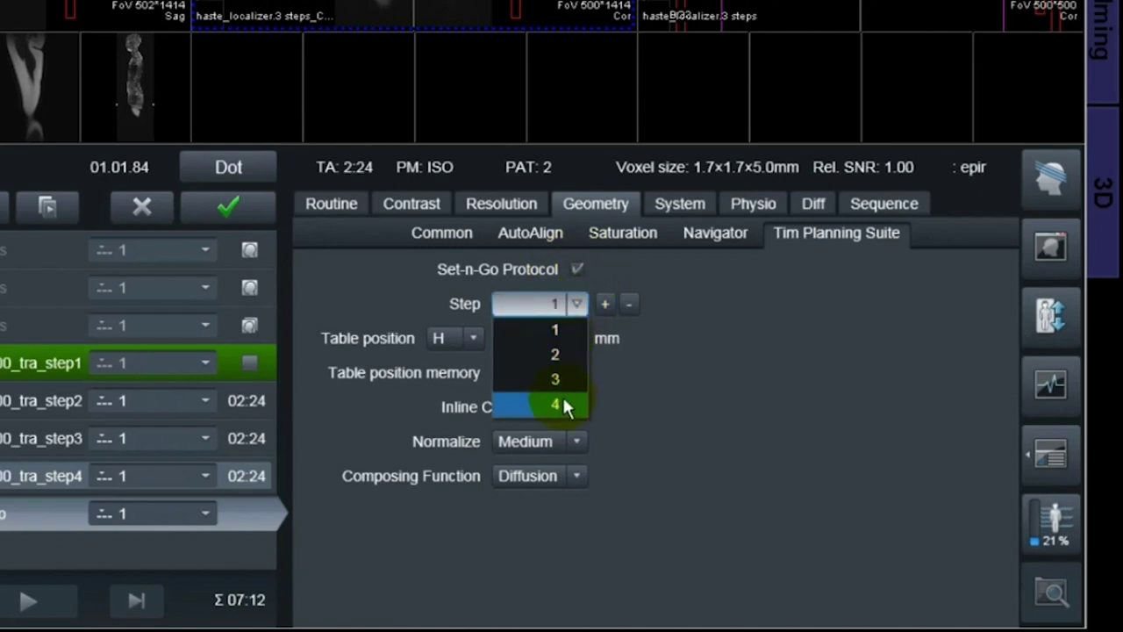
click(681, 432)
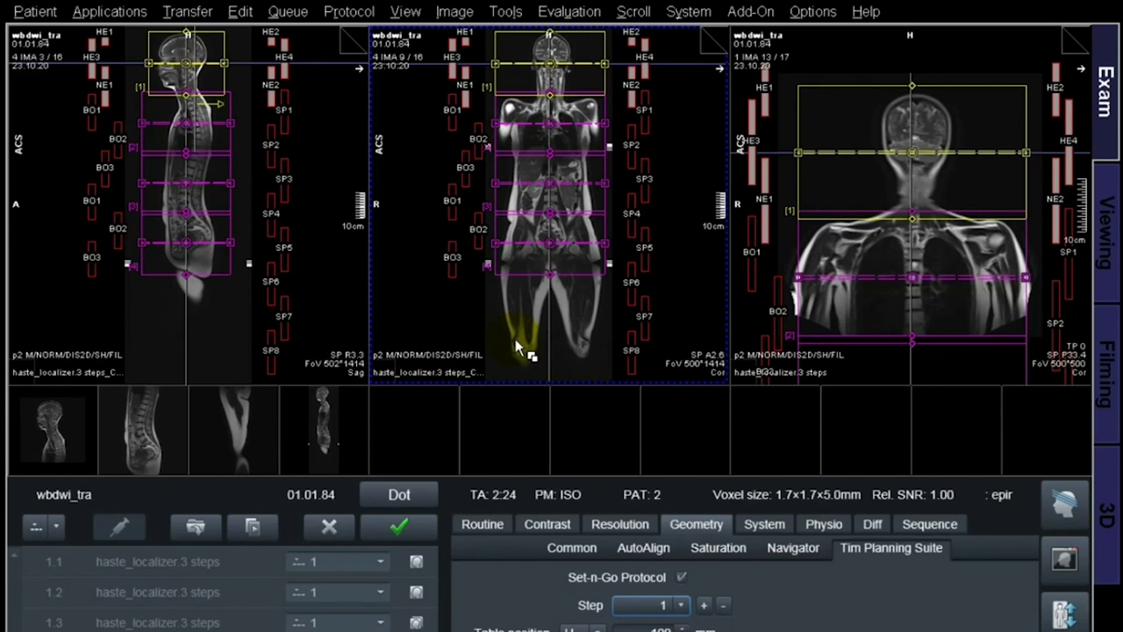
Turn on Coupled Graphics and move the step 2 chest slab slightly lower.
right_click(184, 124)
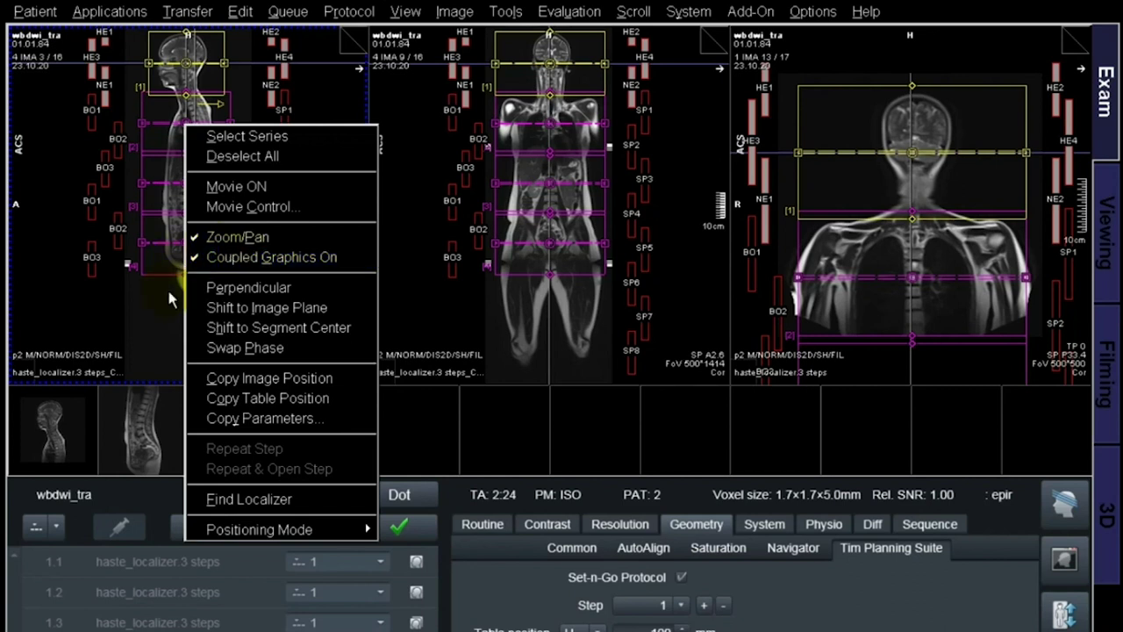
click(245, 257)
click(189, 134)
mouse_move(189, 136)
mouse_down()
mouse_move(196, 150)
mouse_move(189, 129)
mouse_up()
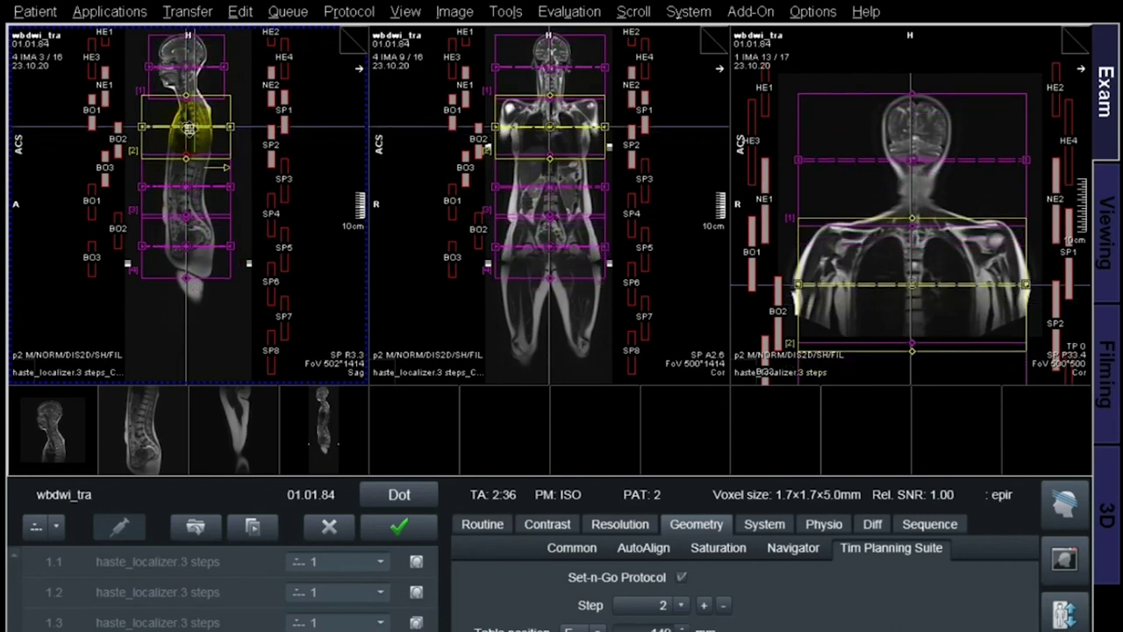
Drag the step 4 slab down over the legs and select the set.n.go protocol.
right_click(189, 129)
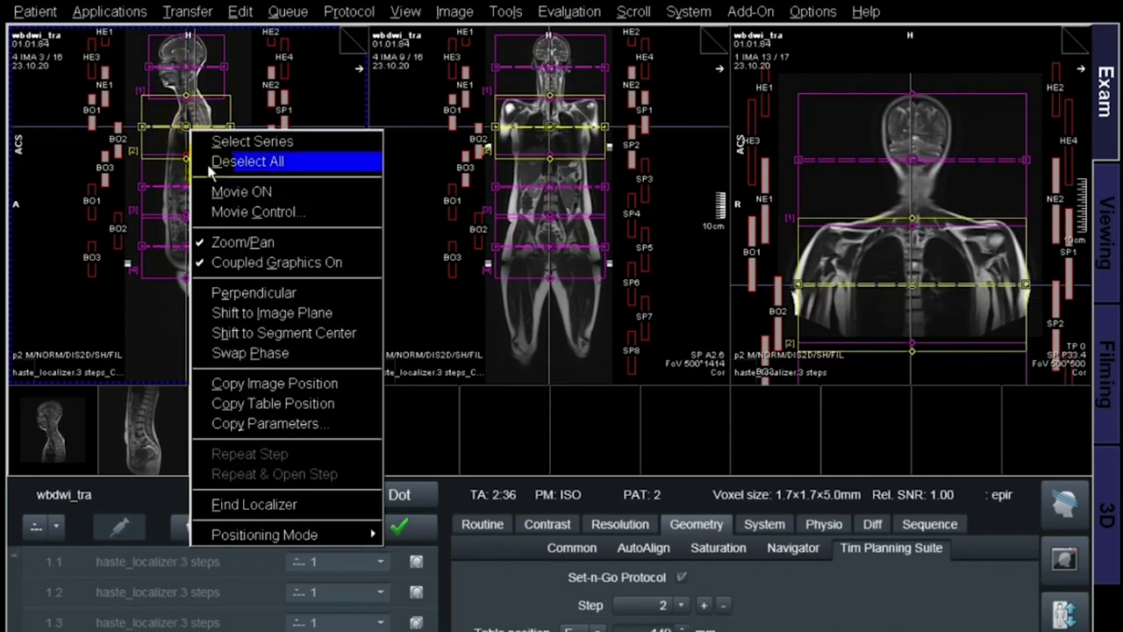
click(237, 263)
drag(191, 250, 179, 297)
right_click(186, 296)
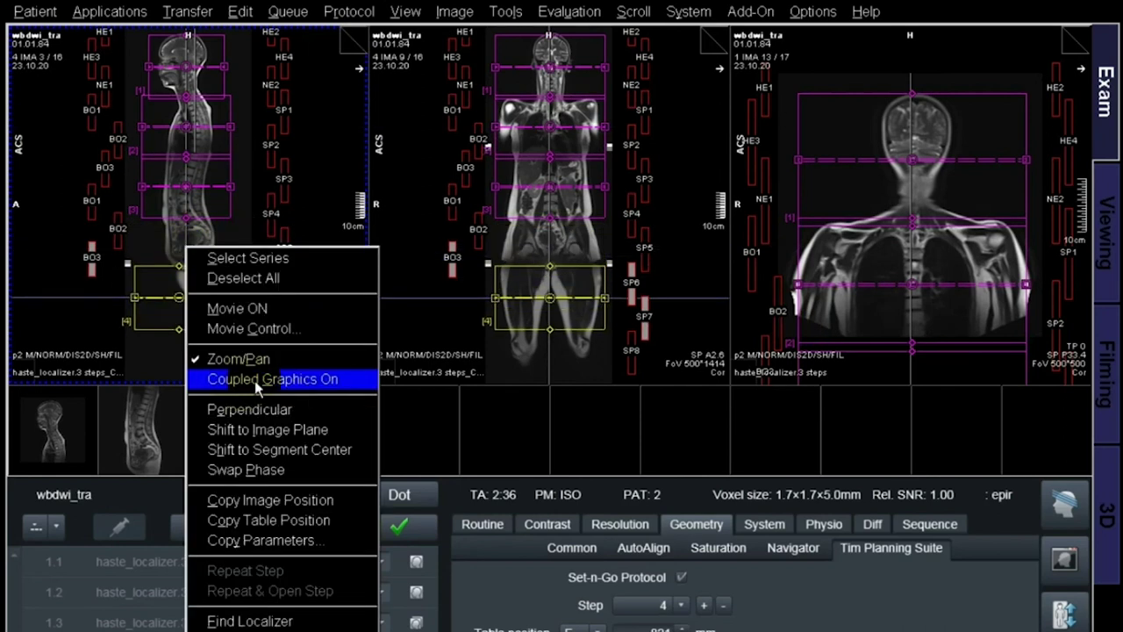
click(109, 312)
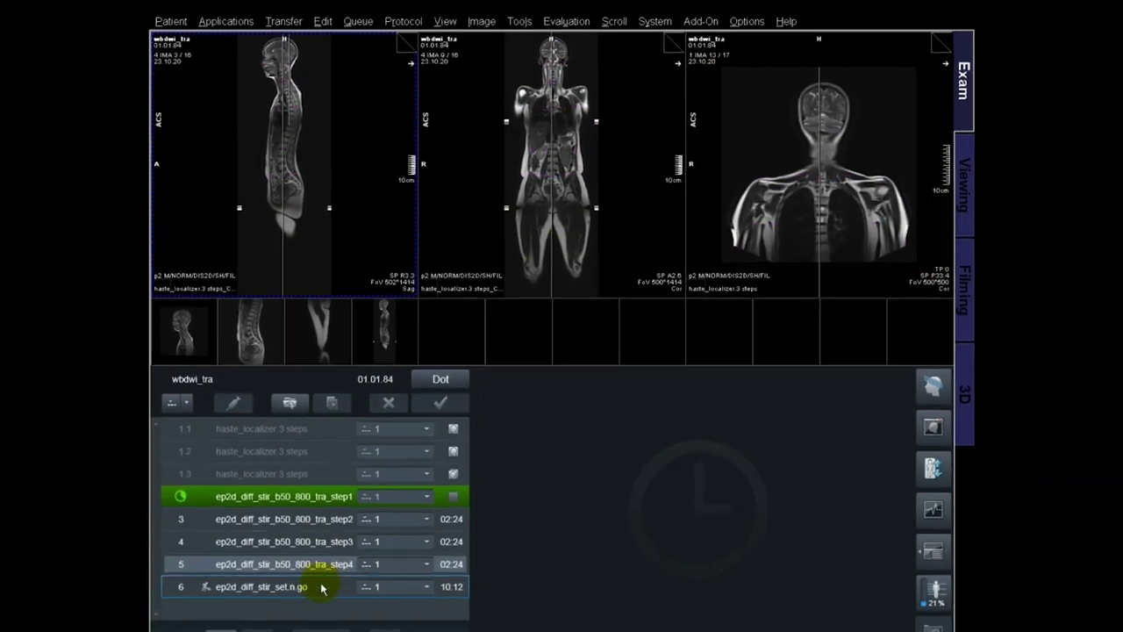
click(322, 589)
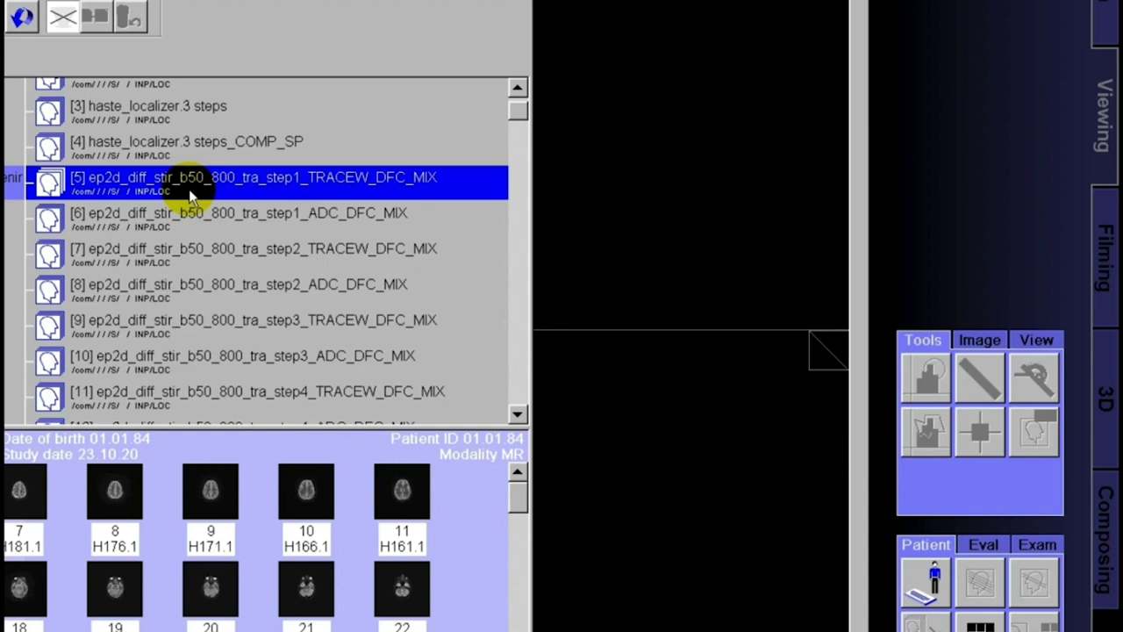
Select composed diffusion series [13]–[16] (ADC, TRACEW, FILT_50, FILT_800) in the series list.
scroll(189, 193, down, 8)
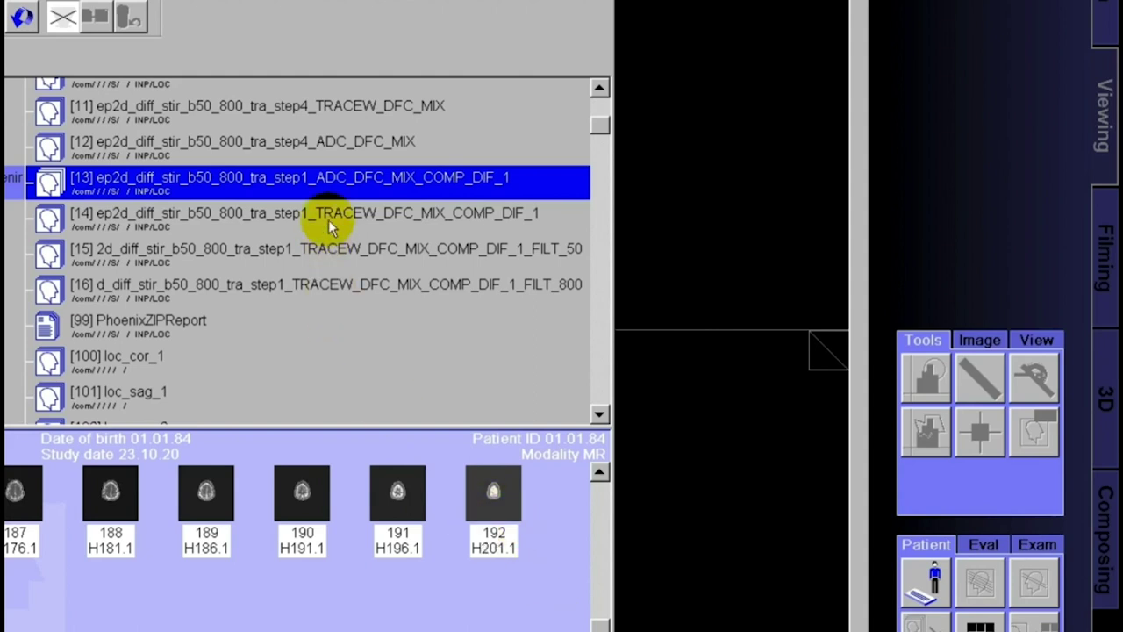
shift+click(331, 284)
scroll(398, 232, down, 3)
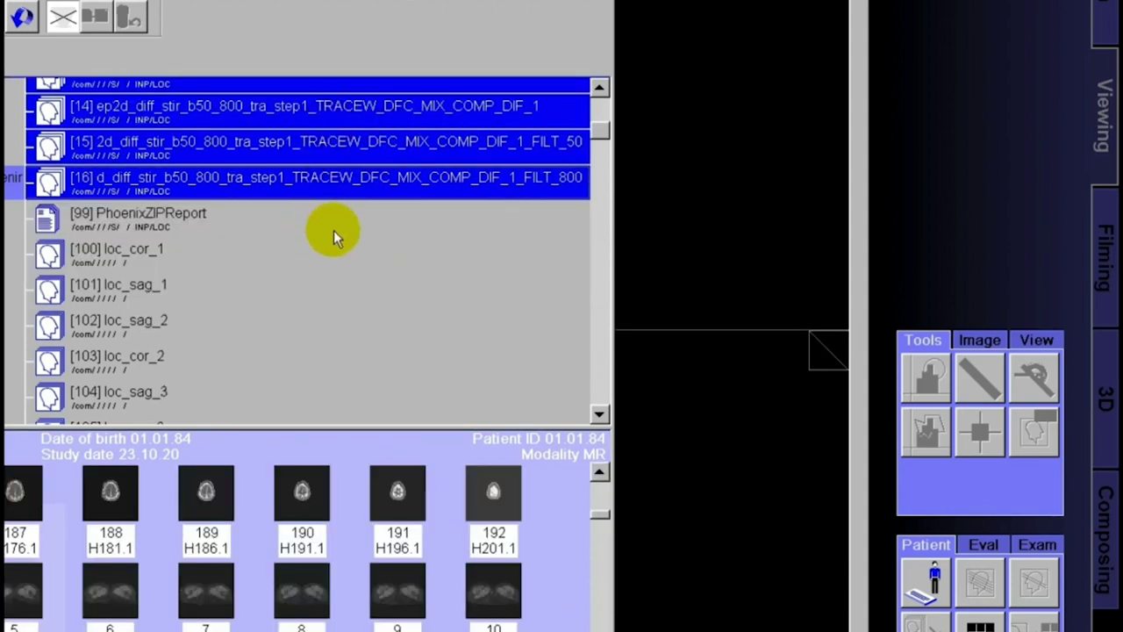
scroll(342, 211, up, 3)
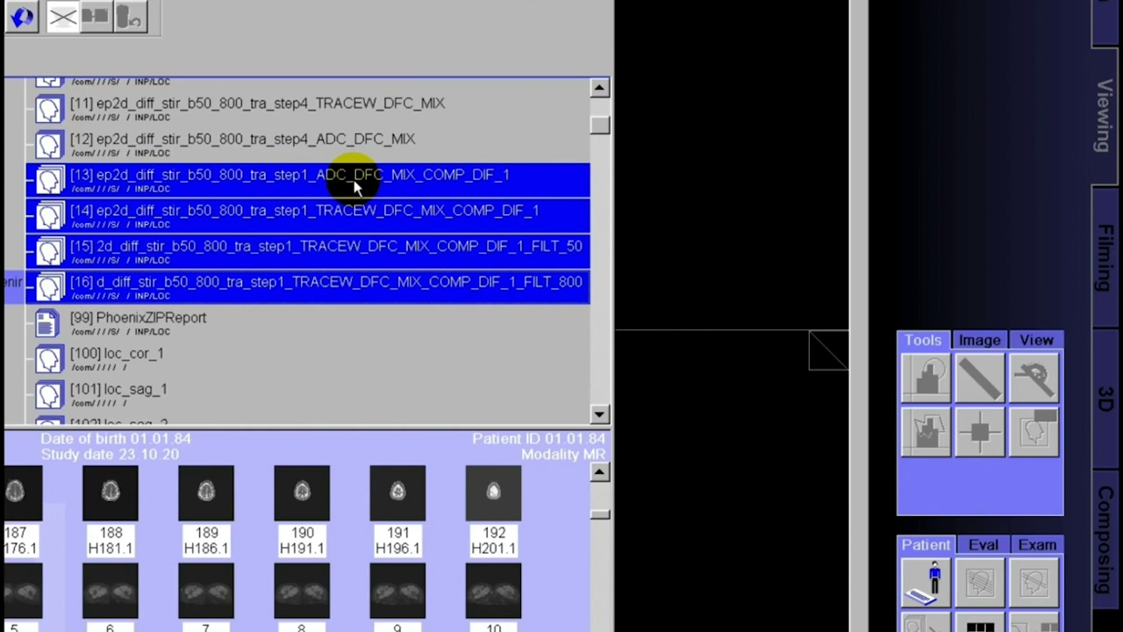